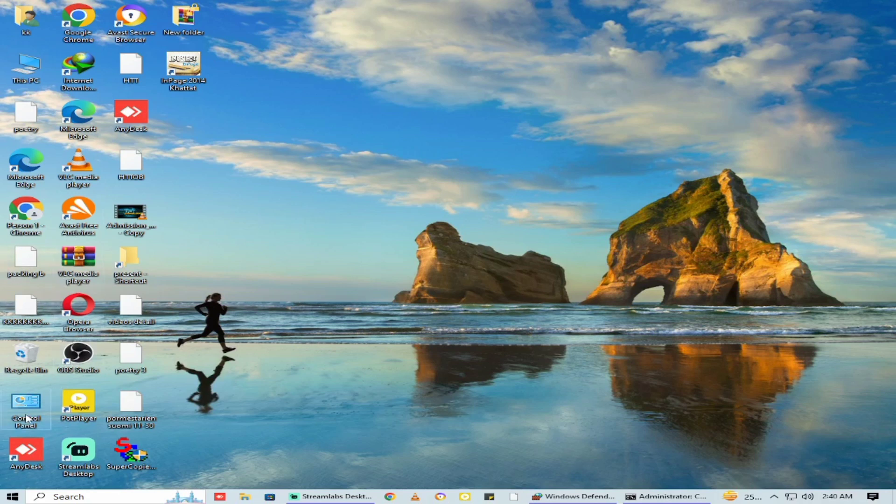
Open Windows Defender Firewall with Advanced Security and show its outbound rules.
click(64, 497)
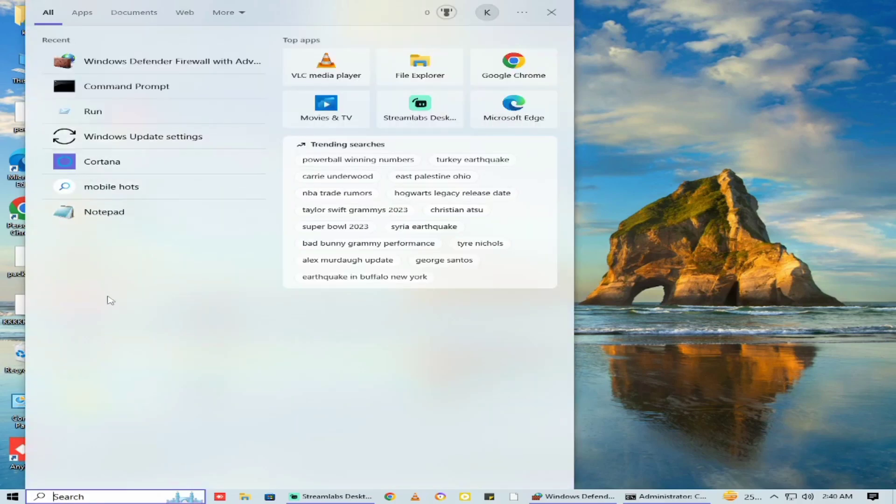
text(fire)
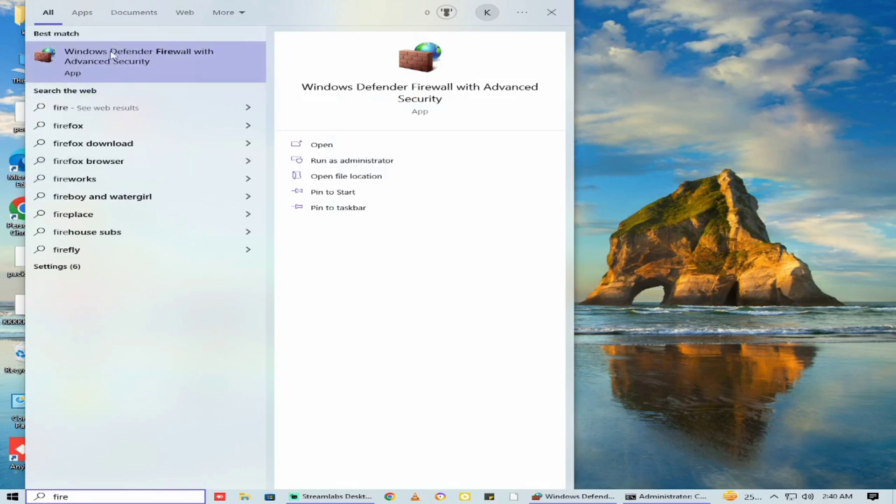
click(136, 63)
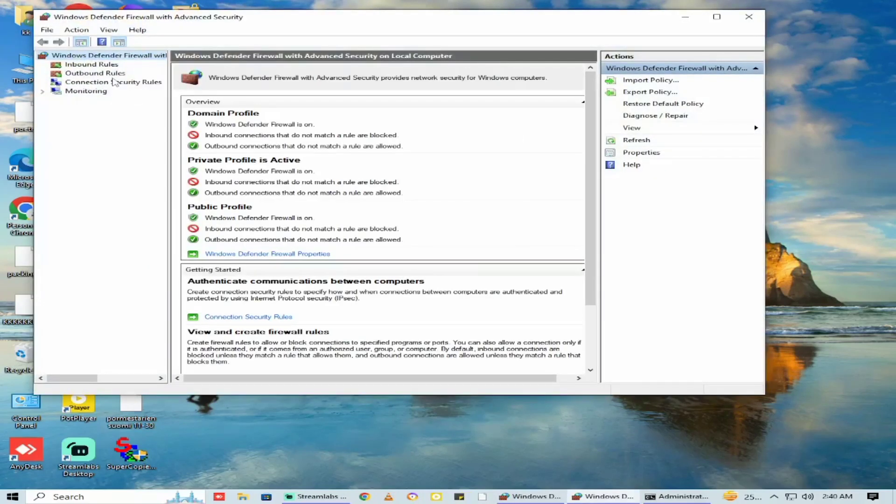
click(90, 75)
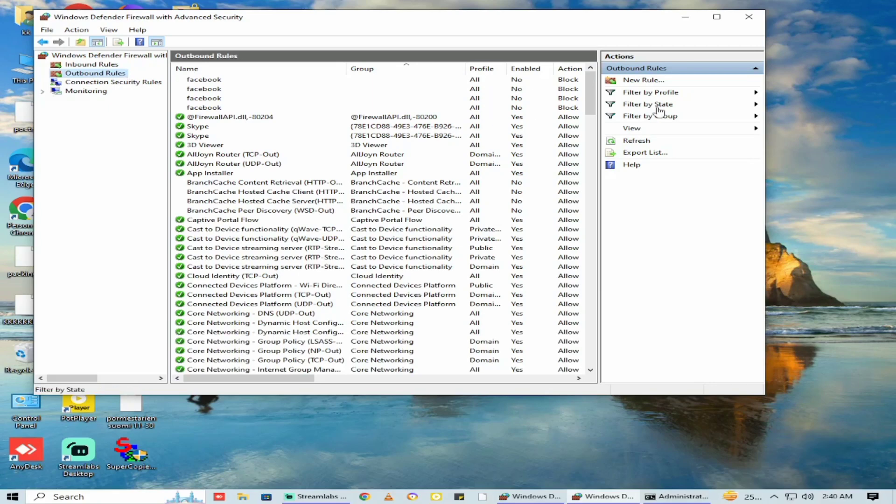
Start a new custom outbound rule for all programs with default protocol settings, and open the entry for a specific remote IP address.
click(643, 82)
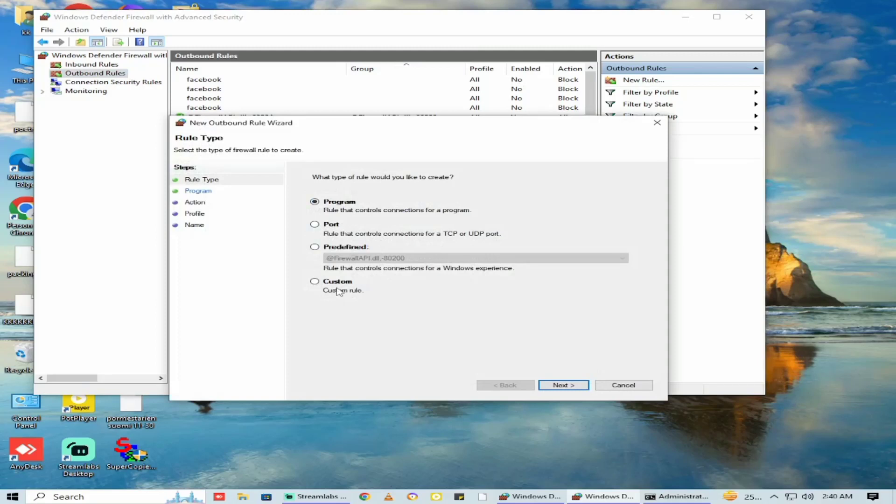
click(315, 281)
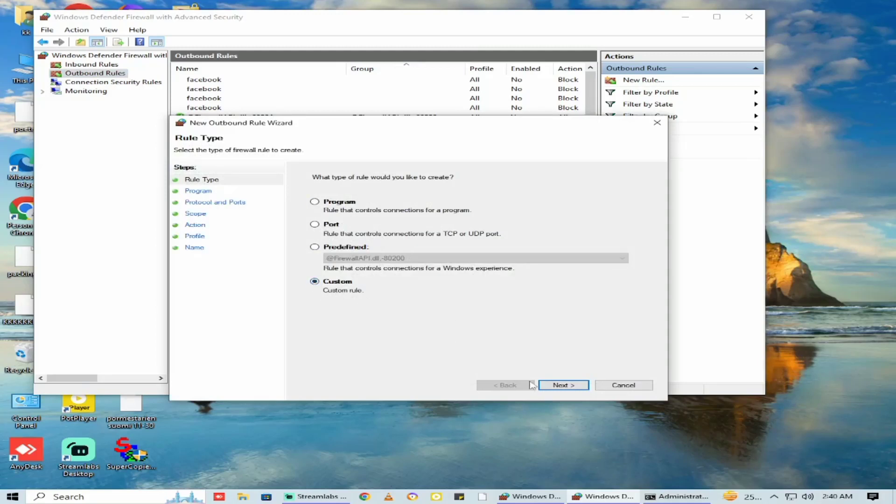
click(569, 387)
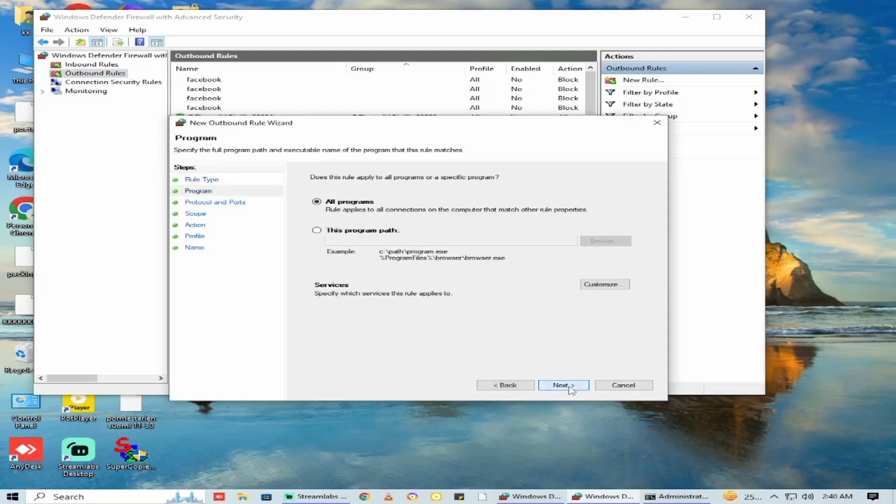
click(568, 386)
click(569, 386)
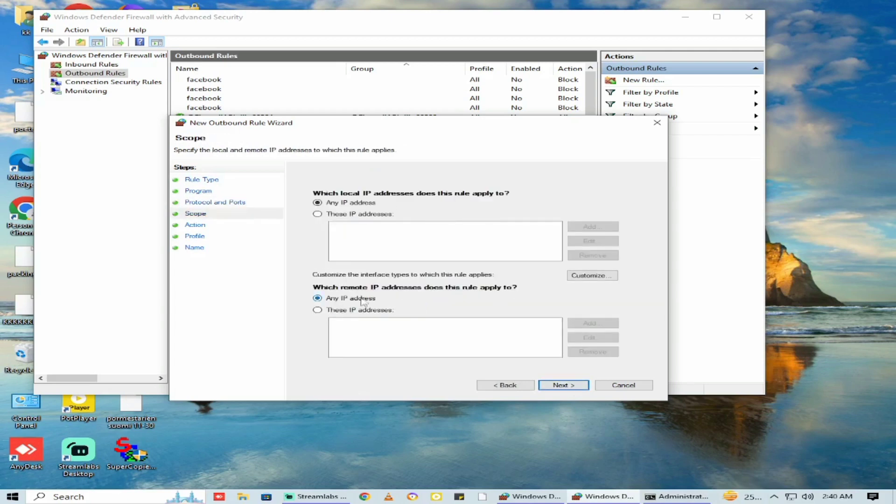
click(333, 312)
click(595, 327)
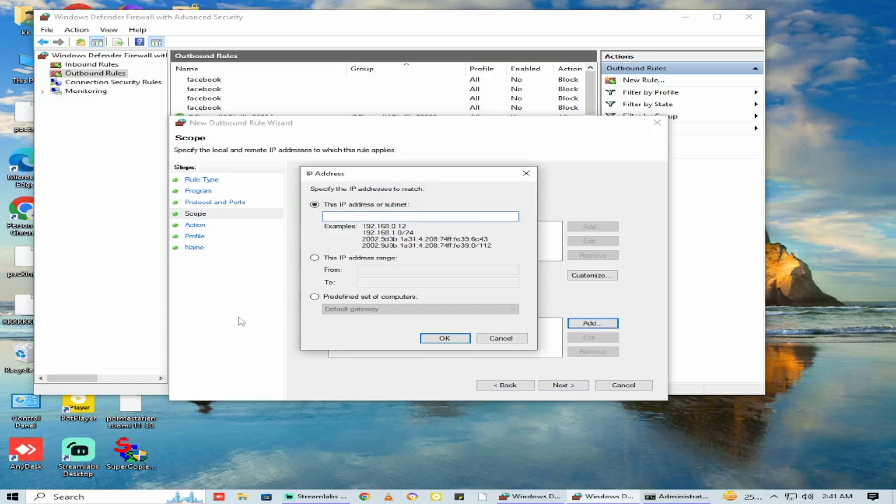
Open Command Prompt as administrator and dismiss the Windows search window.
click(60, 498)
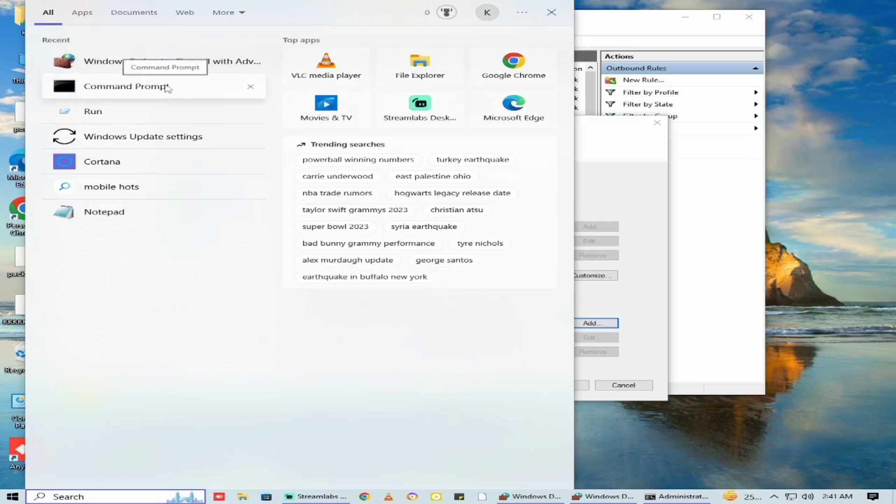
right_click(167, 88)
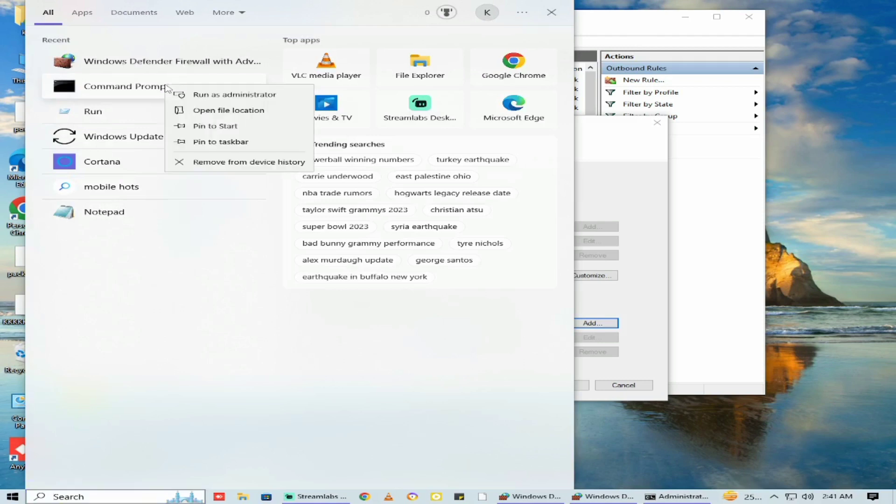
click(230, 94)
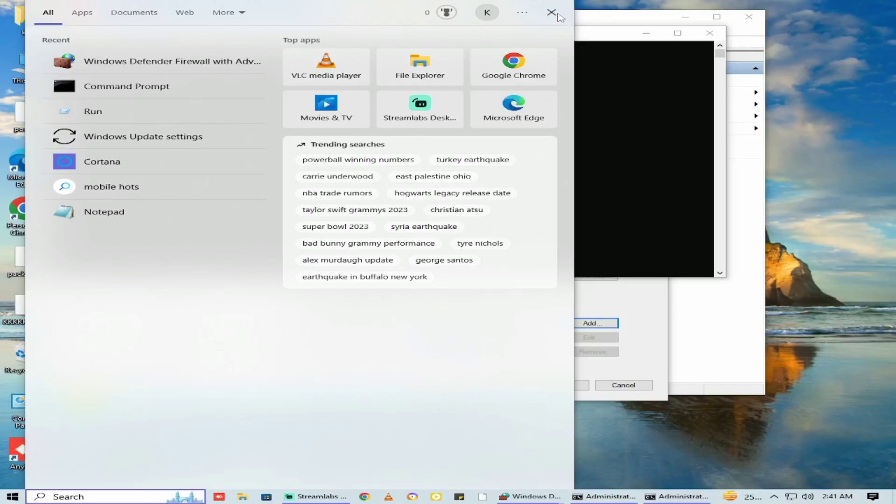
click(557, 14)
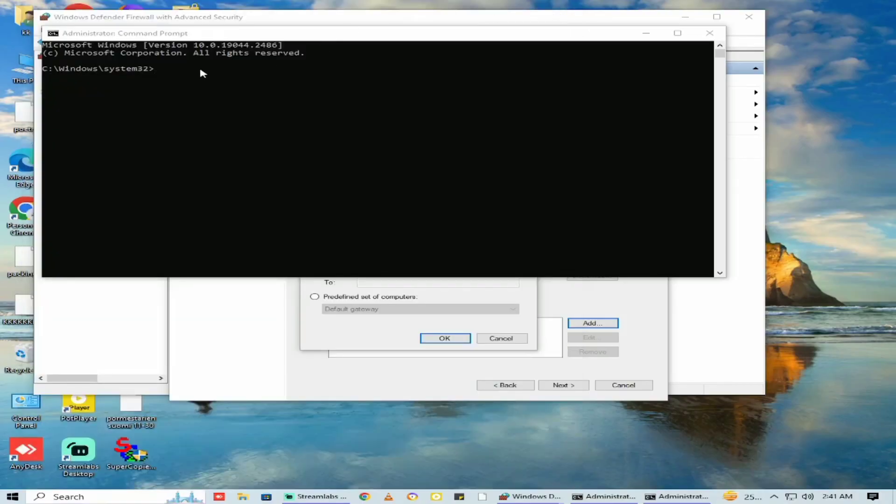
click(159, 69)
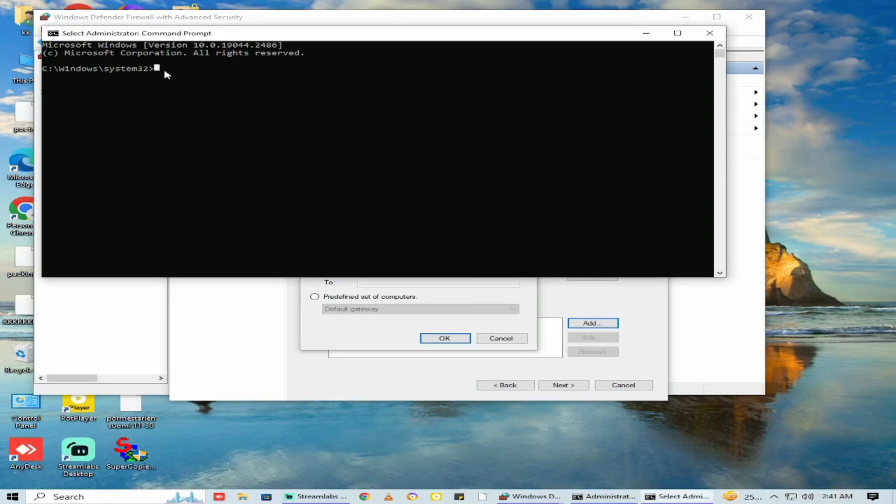
text(tra)
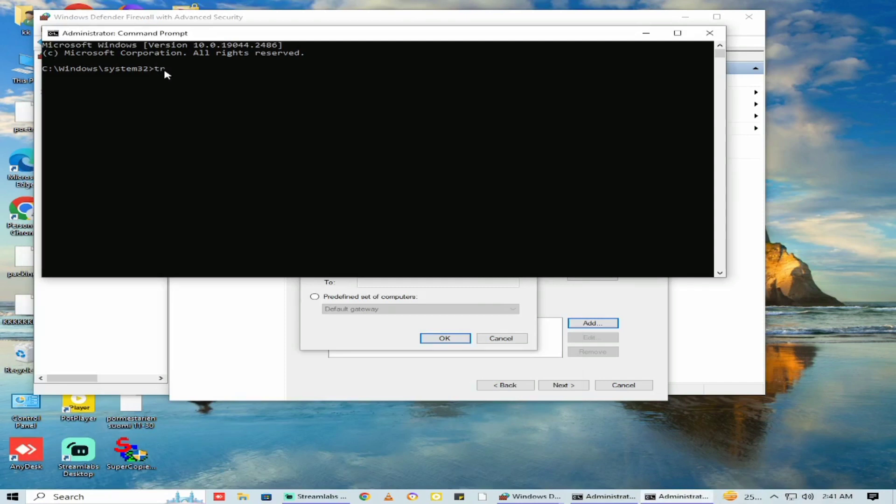
text(cert)
text(ww)
text(.face.com)
key(BackSpace)
text(book.com)
key(Return)
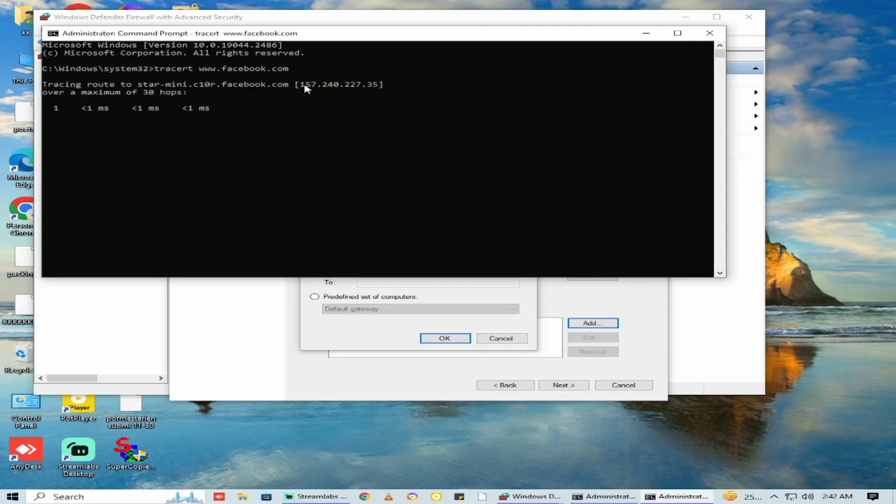
Copy Facebook's IP address 157.240.227.35 from the trace output and add it to the firewall rule's remote IP addresses.
drag(301, 85, 374, 88)
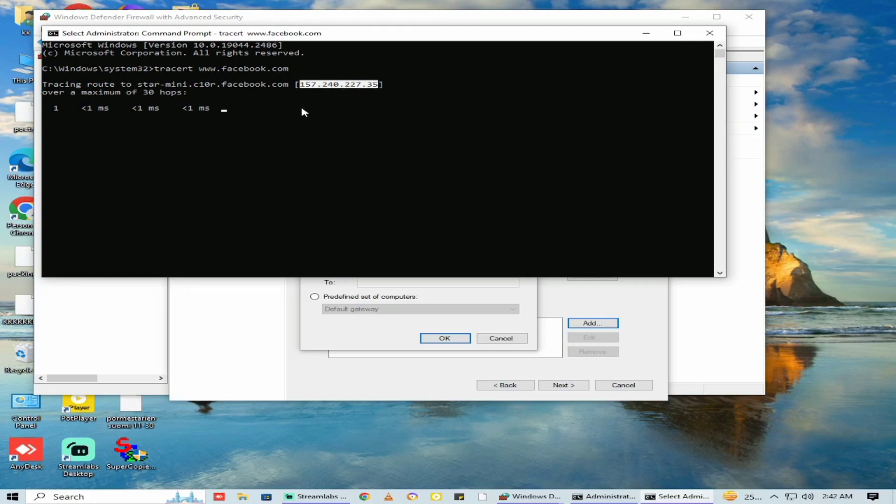
key(ctrl+c)
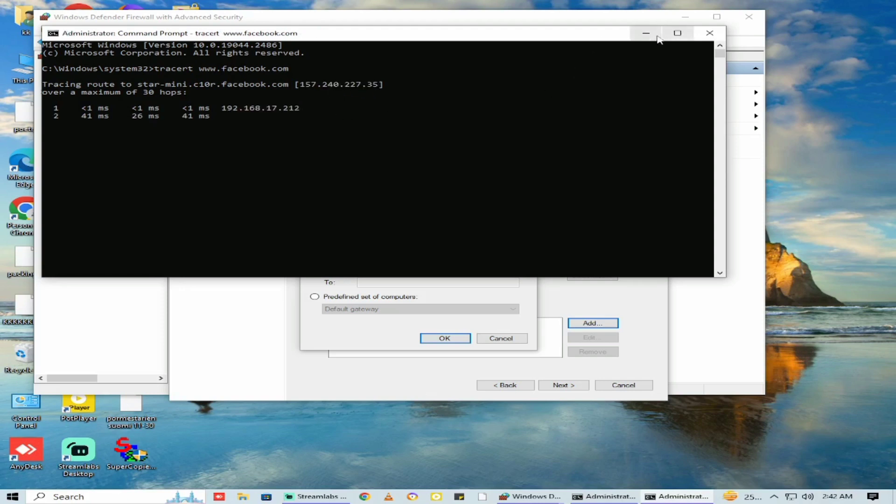
click(646, 32)
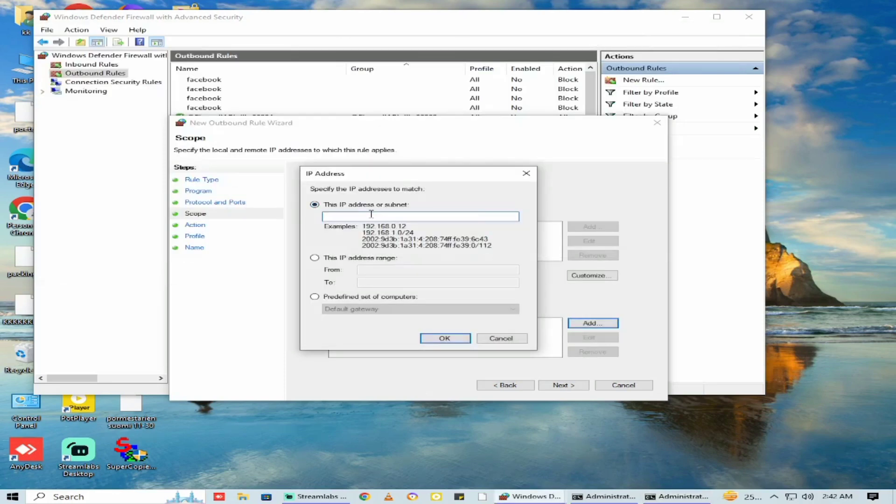
key(ctrl+v)
click(445, 339)
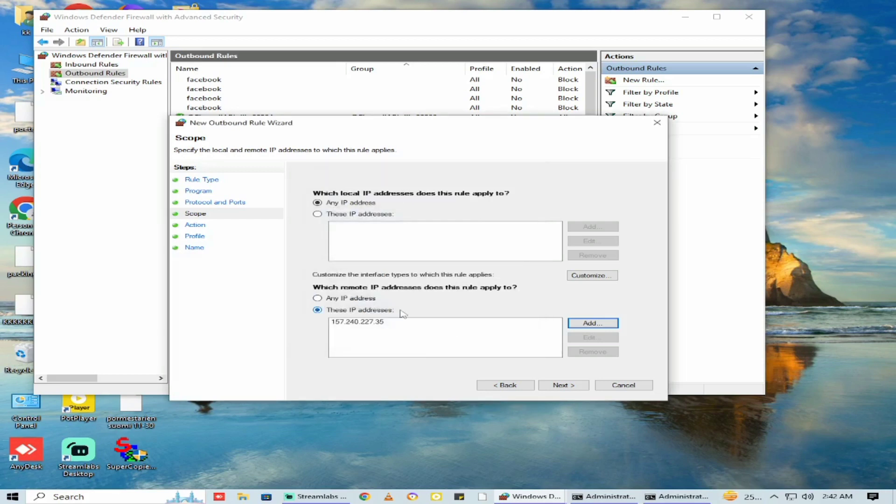
Set the rule to block the connection on the Domain, Private and Public profiles, and finish it with the name facebook.
click(559, 385)
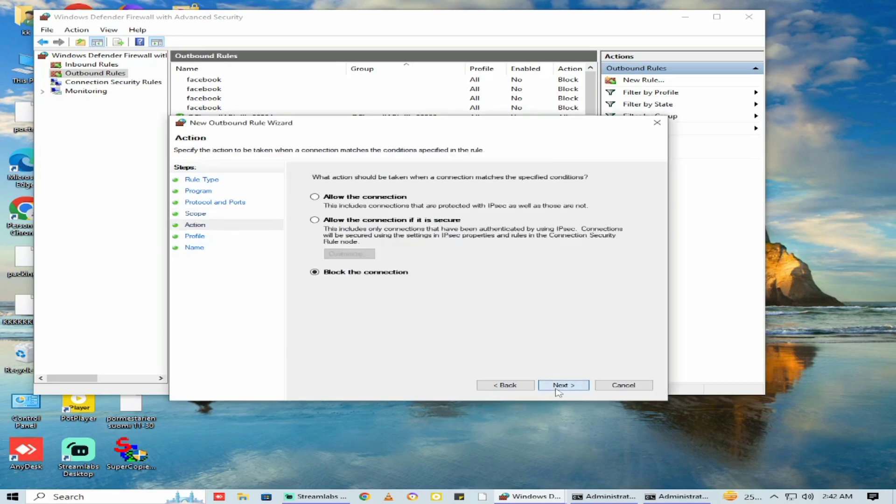
click(558, 387)
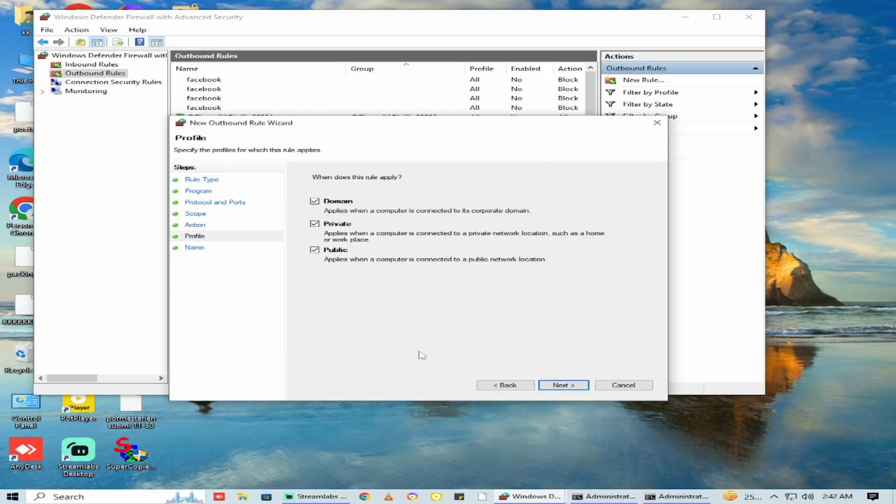
click(489, 387)
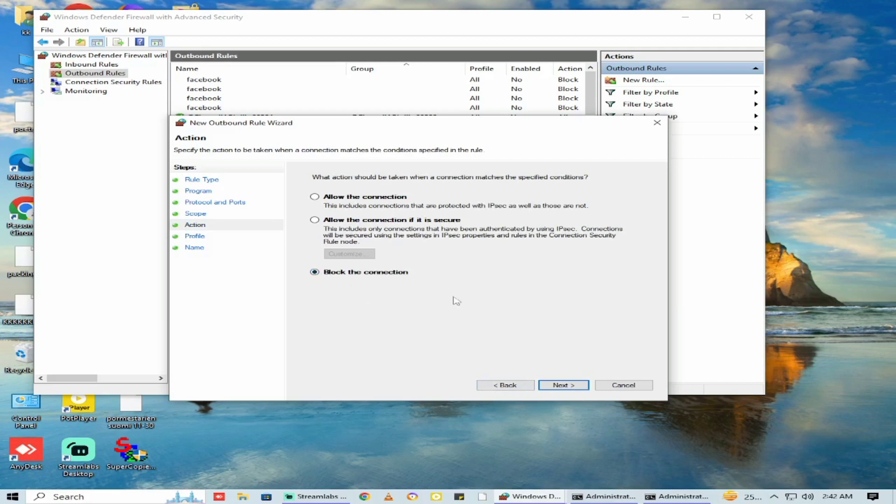
click(561, 386)
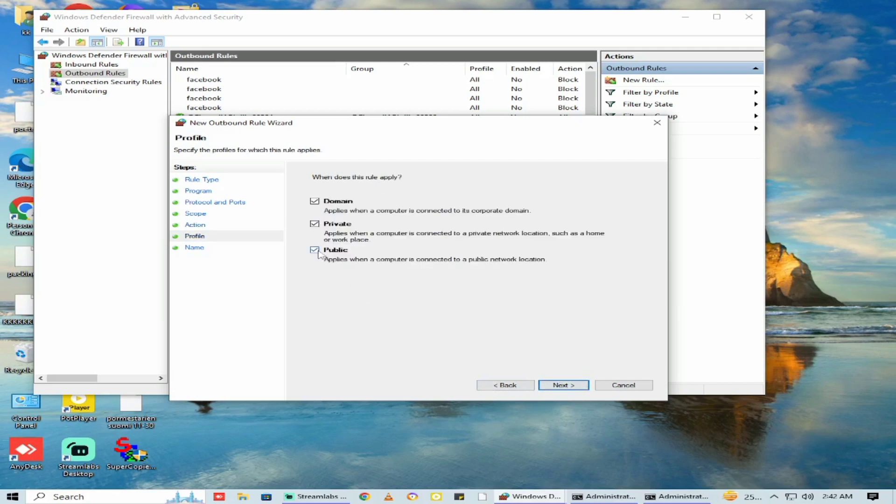
click(551, 385)
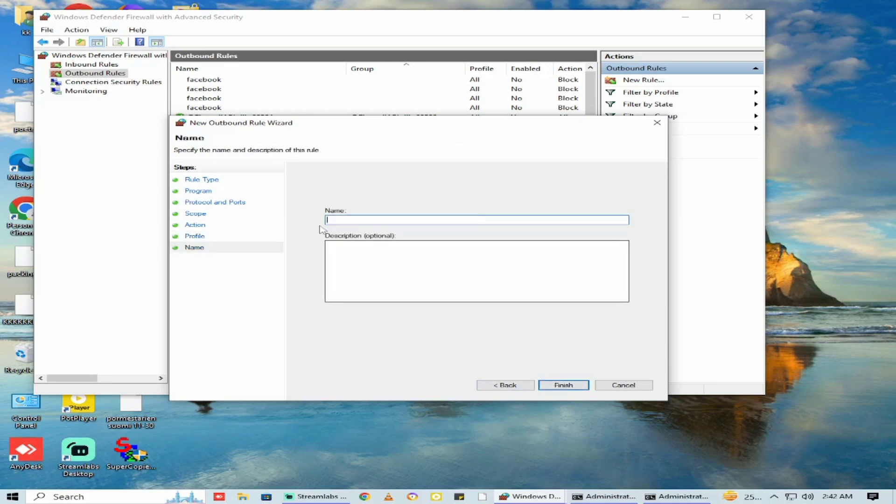
text(facebook)
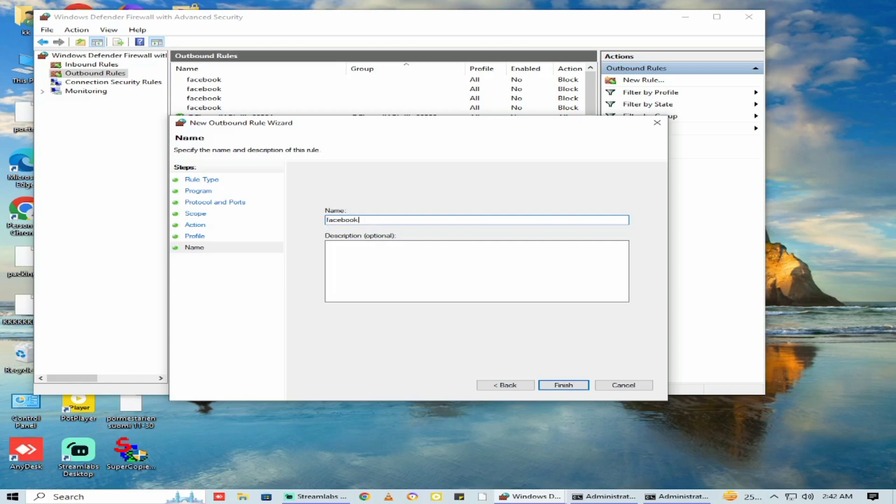
click(565, 385)
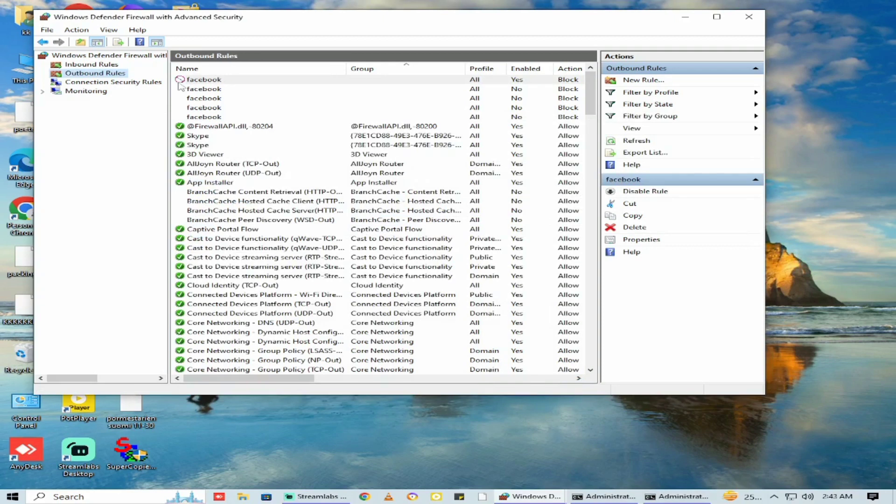
Disable the enabled facebook outbound rule and close the Windows Defender Firewall window.
click(393, 80)
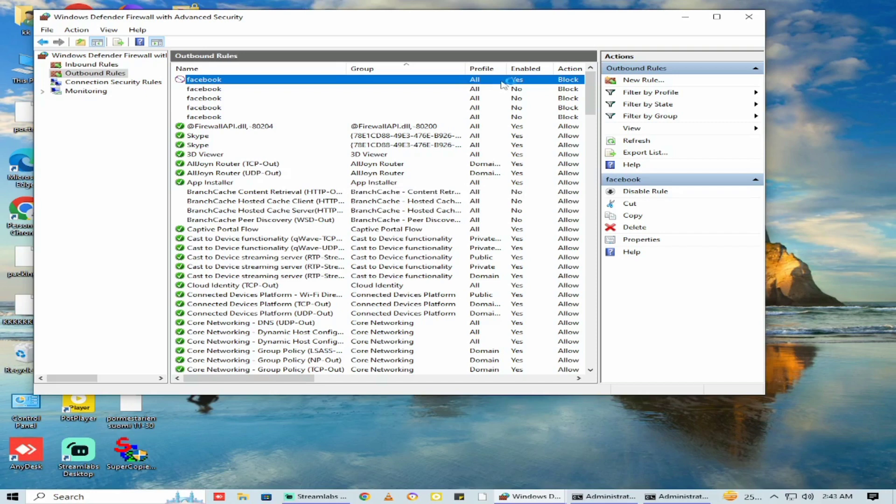
right_click(405, 81)
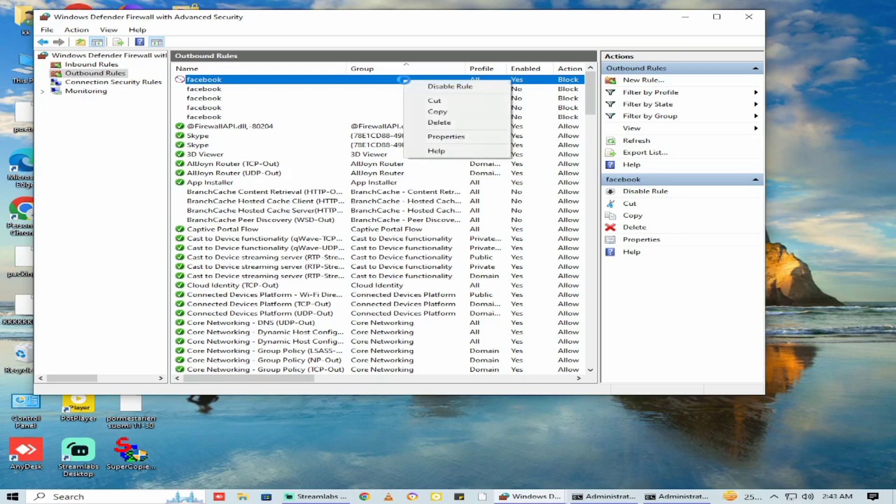
click(448, 86)
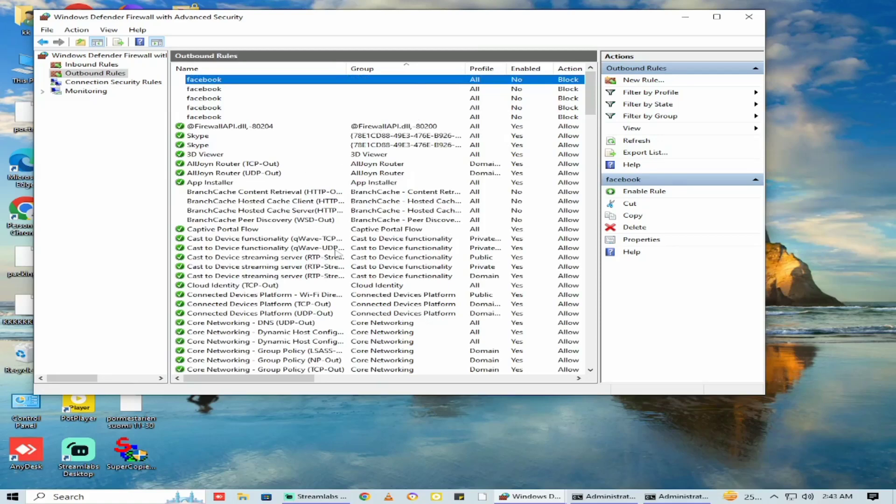
click(749, 18)
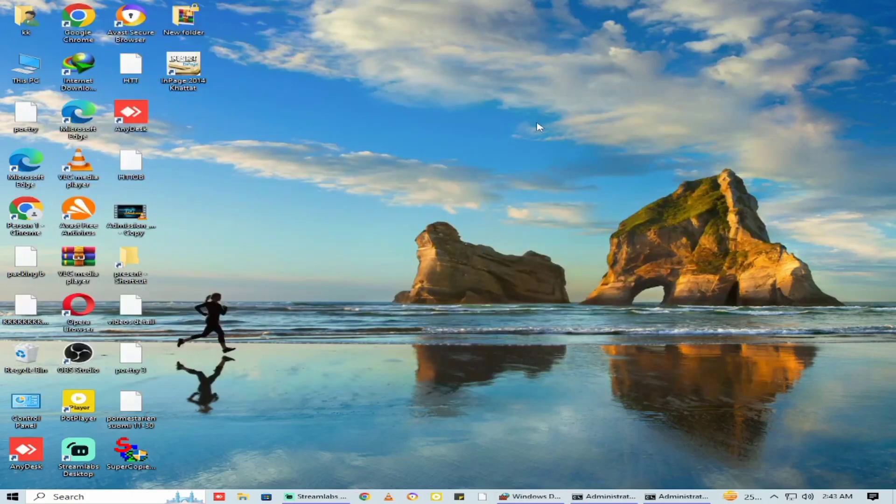